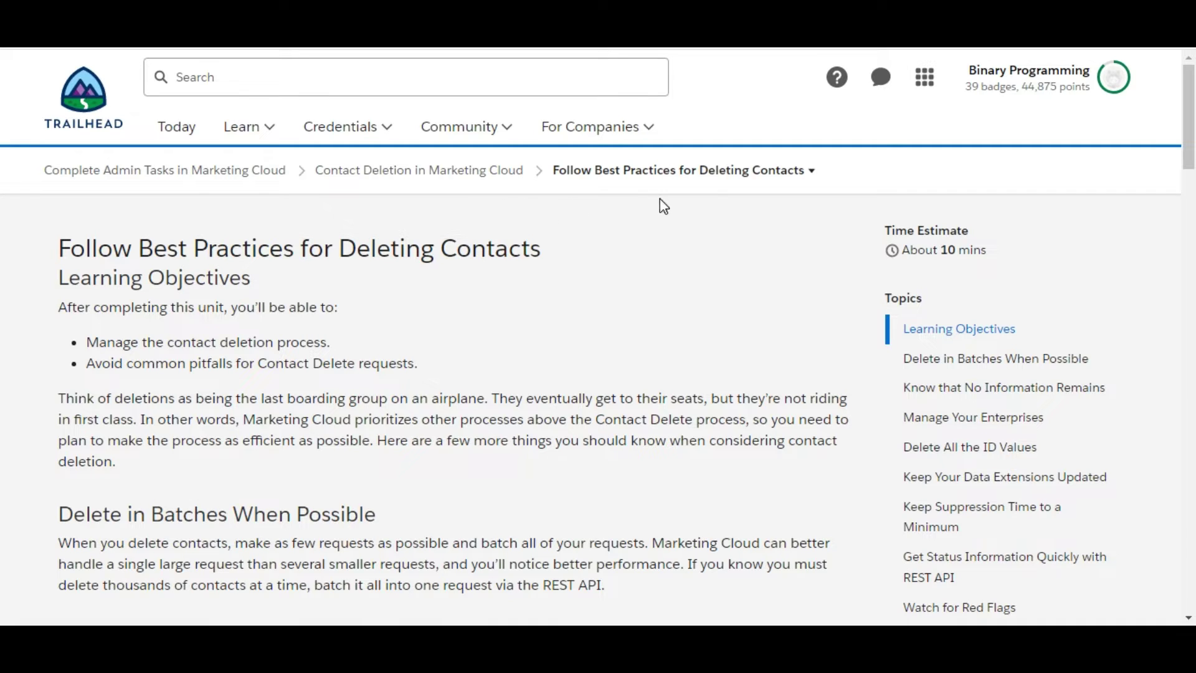
pyautogui.scroll(-3, 688, 273)
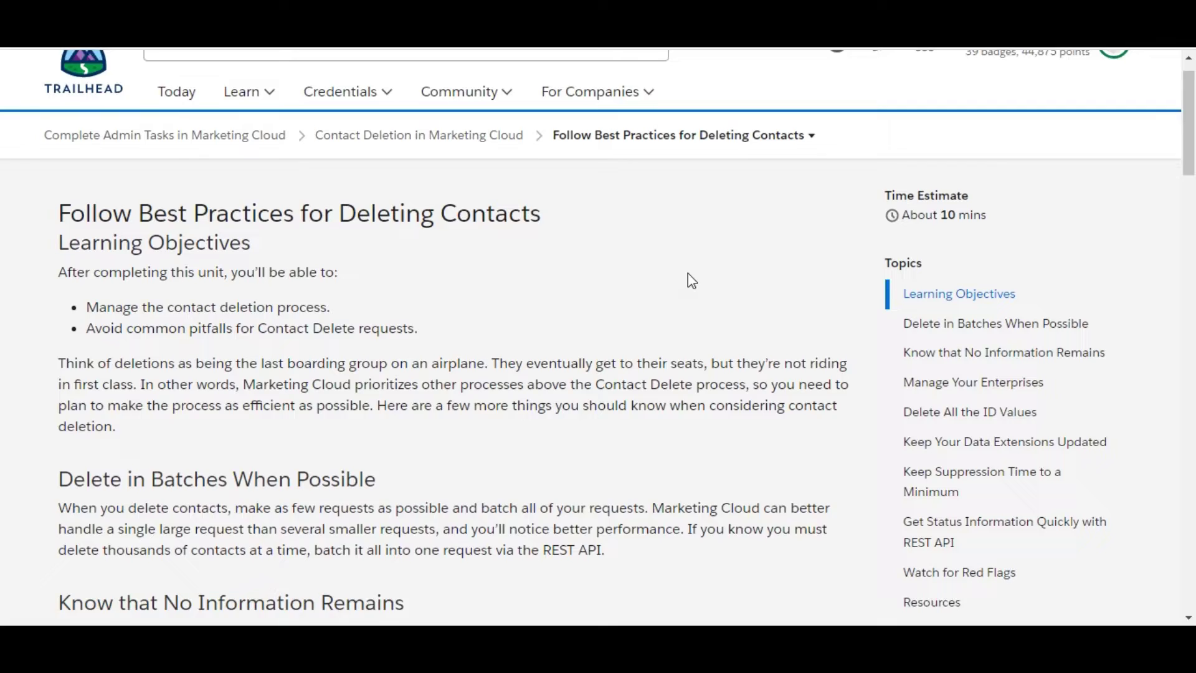
pyautogui.scroll(-2, 688, 274)
# Go to the quiz and answer question 1 with C, top-level accounts and all business units.
pyautogui.click(947, 603)
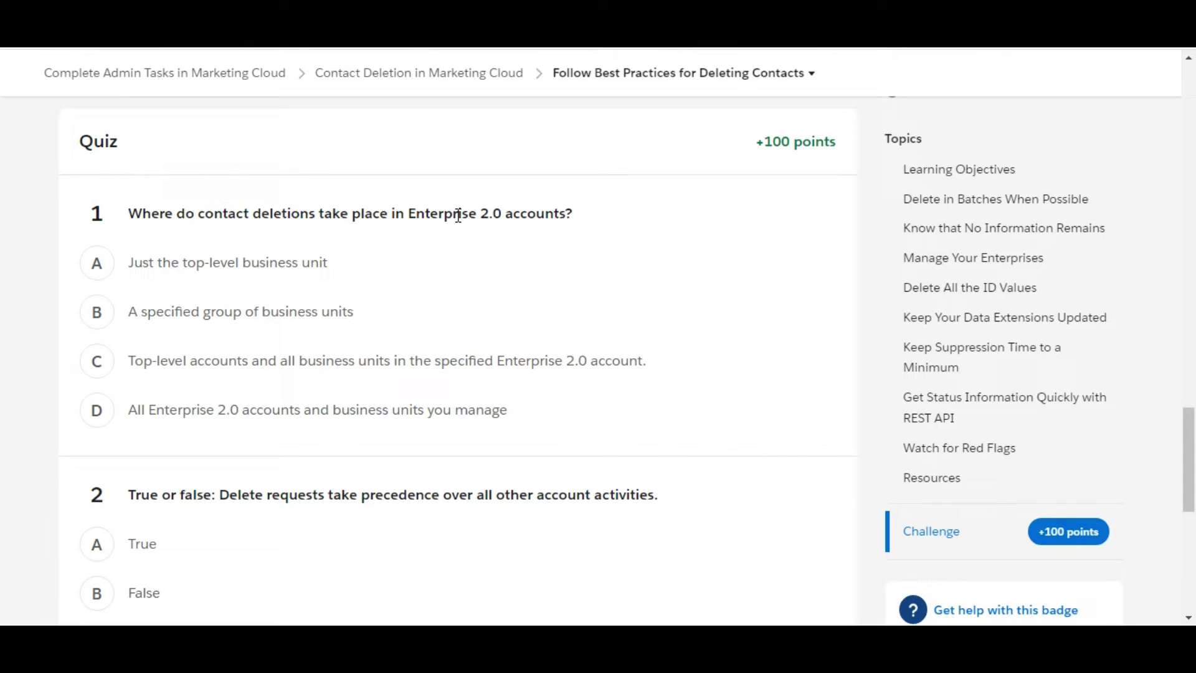
pyautogui.click(163, 267)
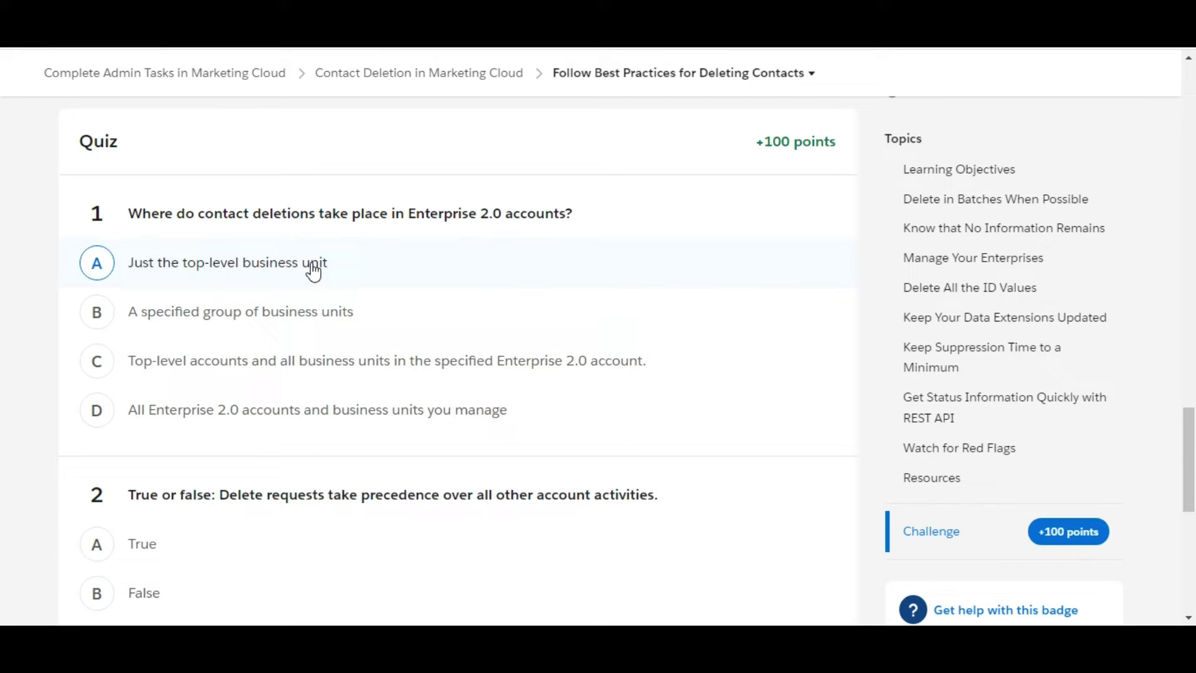
pyautogui.click(199, 316)
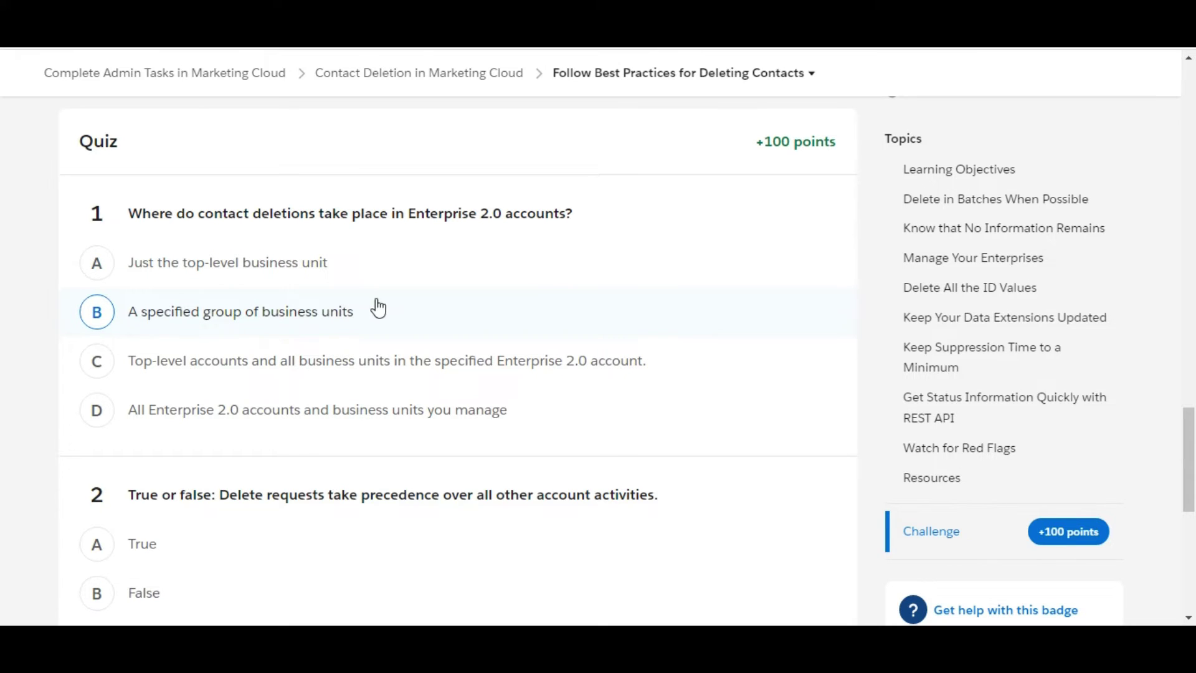
pyautogui.click(187, 364)
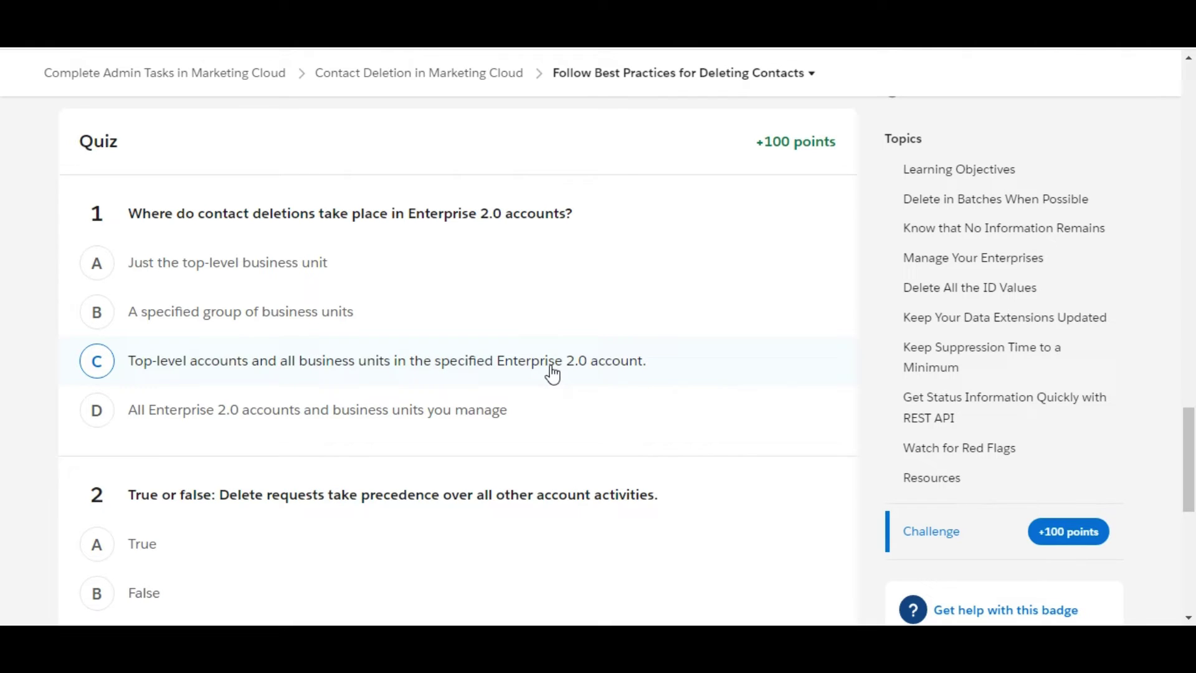
pyautogui.click(552, 371)
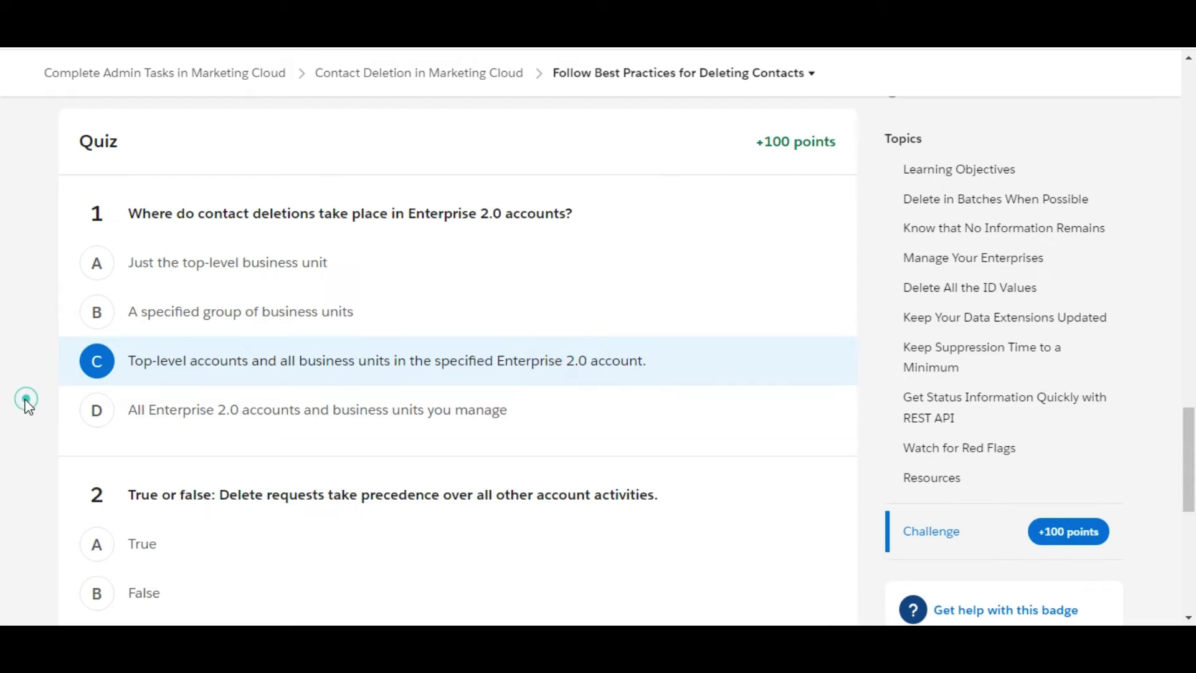
pyautogui.scroll(-2, 29, 405)
pyautogui.scroll(-2, 29, 406)
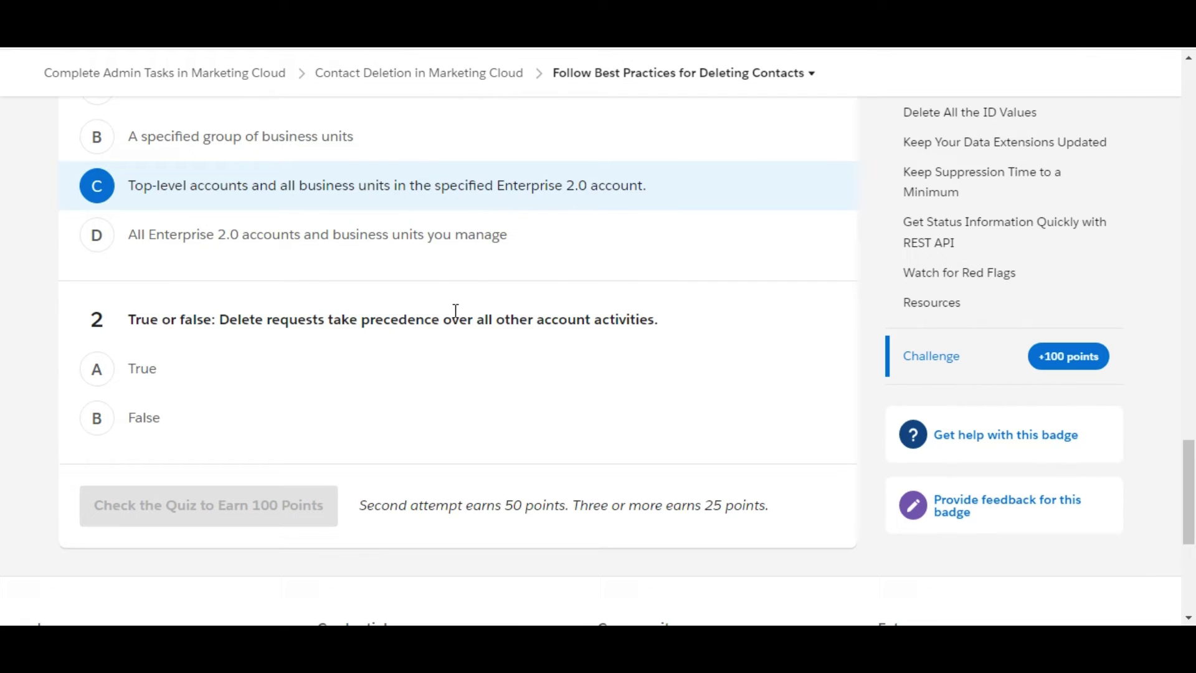
# Answer question 2 about delete requests taking precedence with False.
pyautogui.click(96, 418)
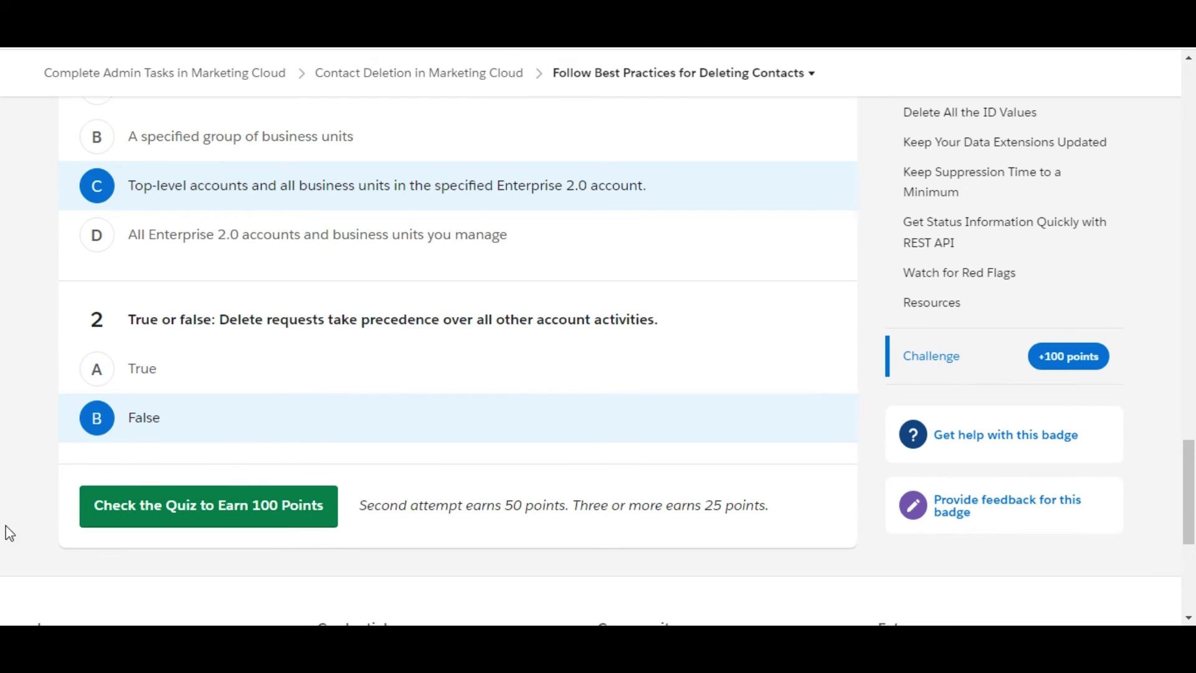
# Submit the quiz with answers C and False to earn 100 points.
pyautogui.click(173, 506)
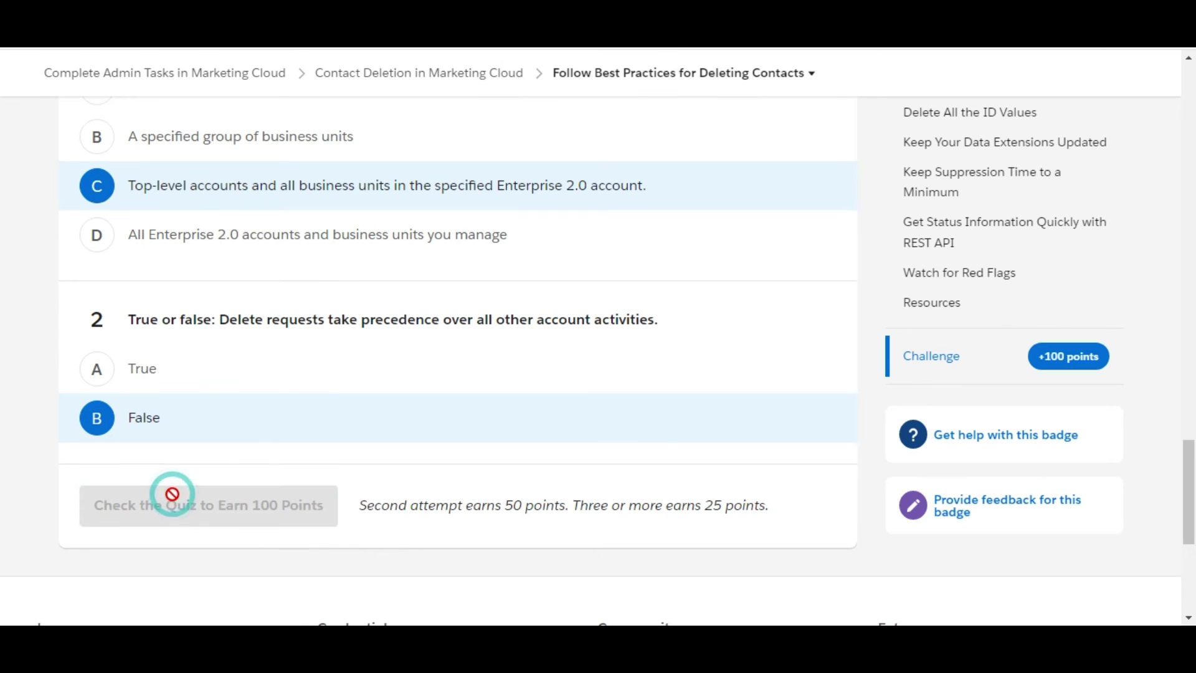